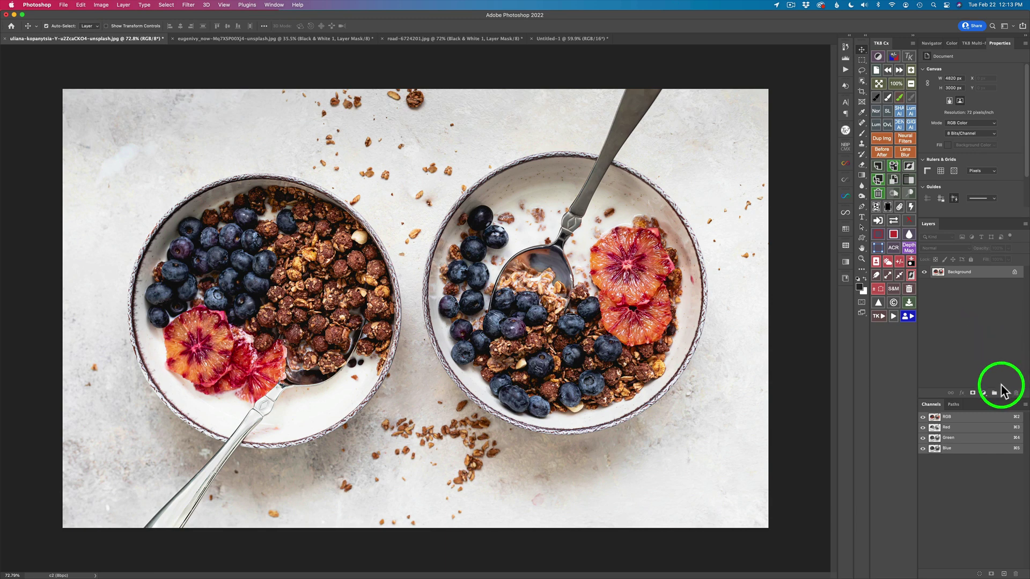
# - Add a Black & White adjustment layer above the Background, turning the granola photo greyscale
pyautogui.click(984, 394)
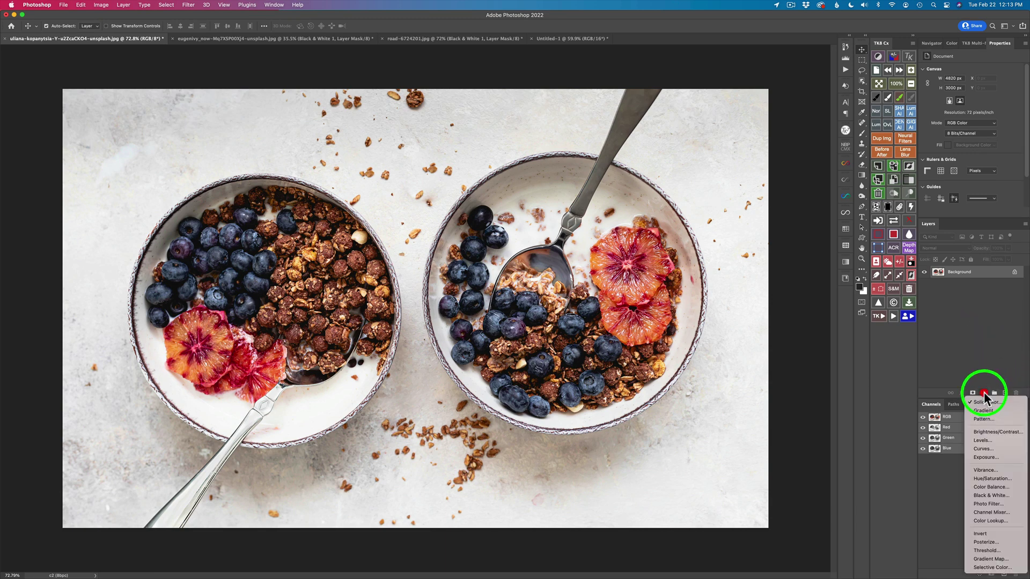
pyautogui.click(989, 495)
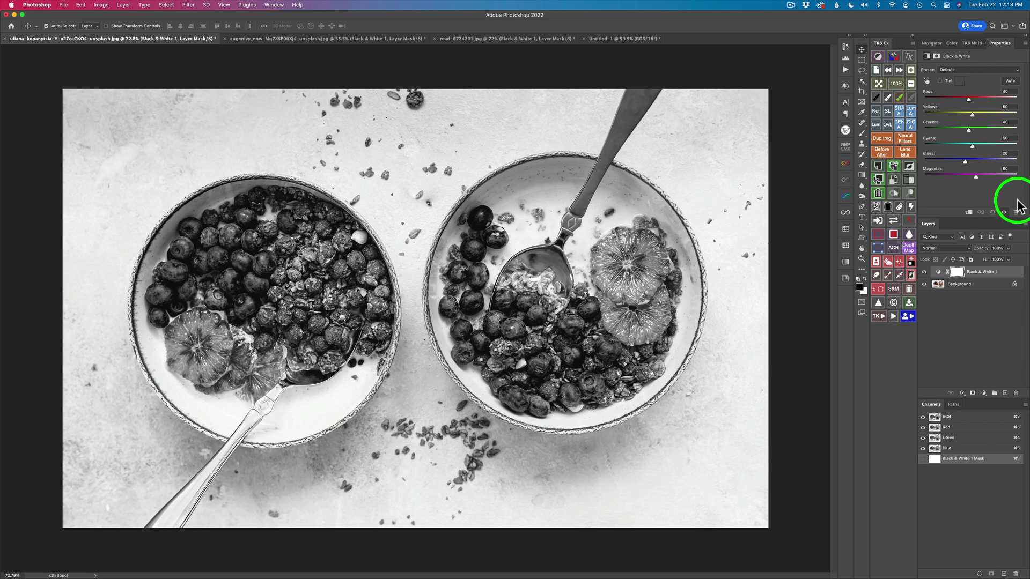
pyautogui.click(943, 248)
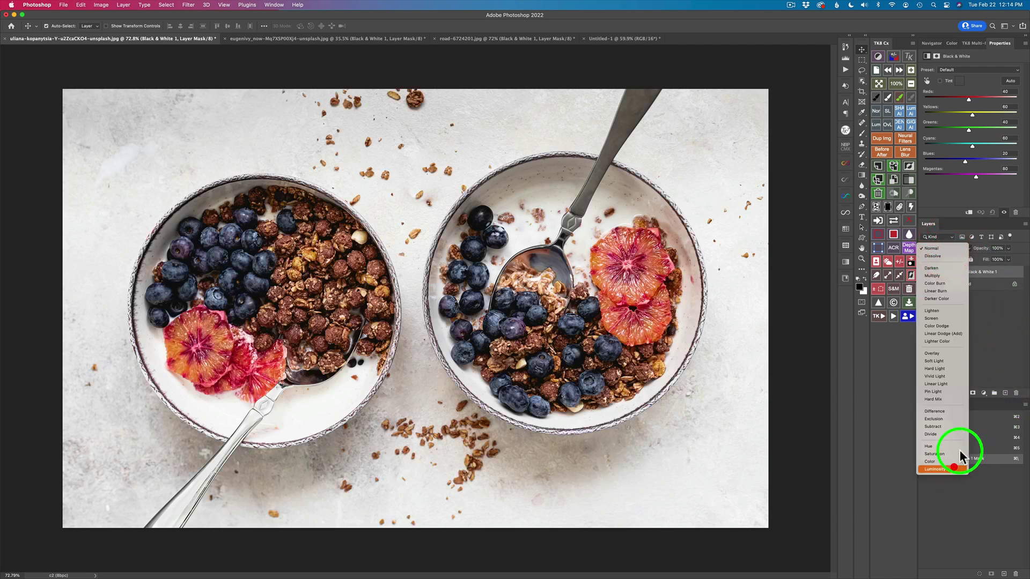
# - Set the Black & White layer to Luminosity blend mode and toggle it to compare
pyautogui.click(949, 469)
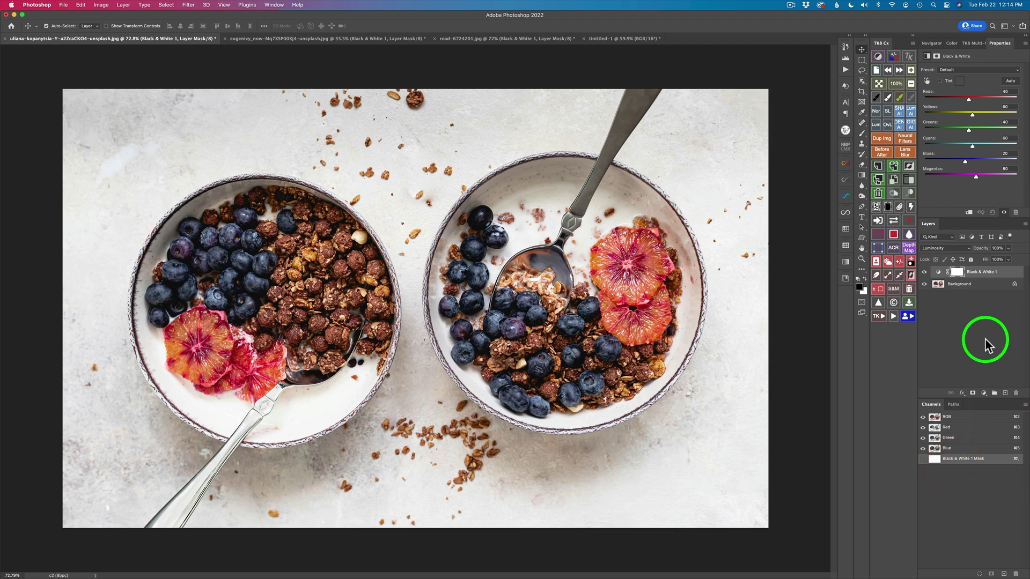
pyautogui.click(923, 272)
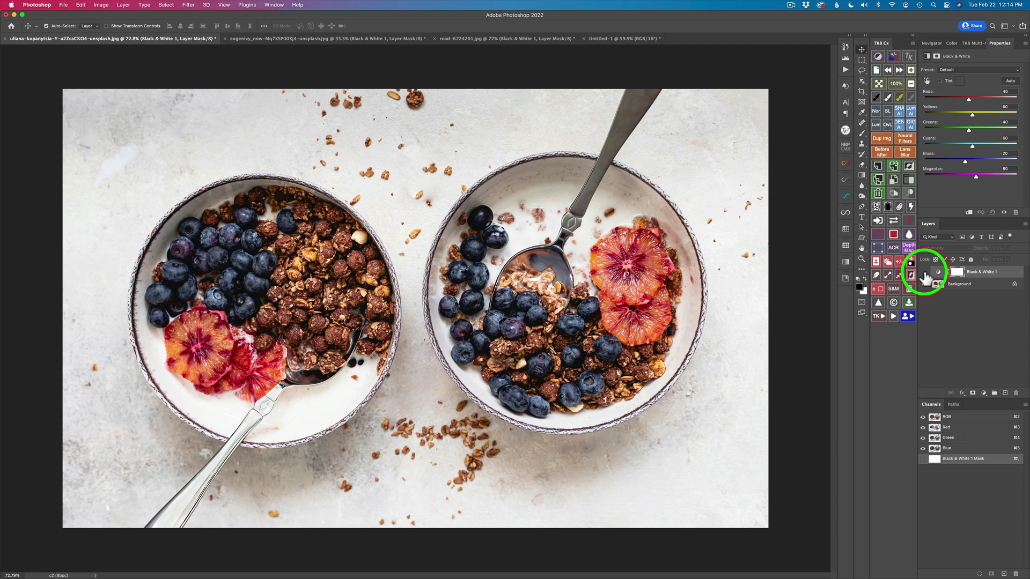
pyautogui.click(923, 271)
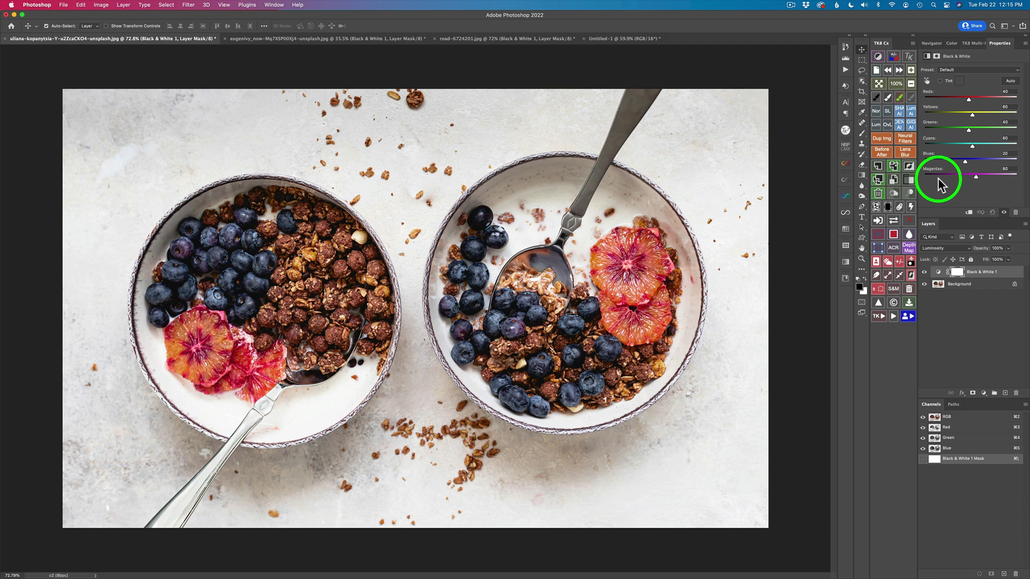
# - Darken the orange slices with the targeted adjustment tool: Reds -14, Greens 29, Cyans 231, Magentas 14
pyautogui.click(928, 80)
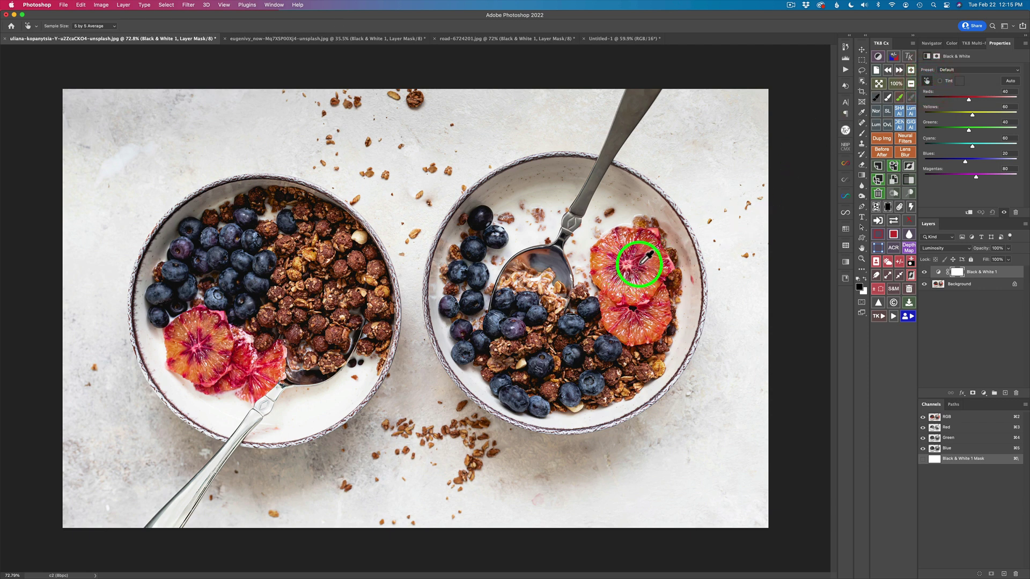
pyautogui.moveTo(641, 265); pyautogui.dragTo(623, 271)
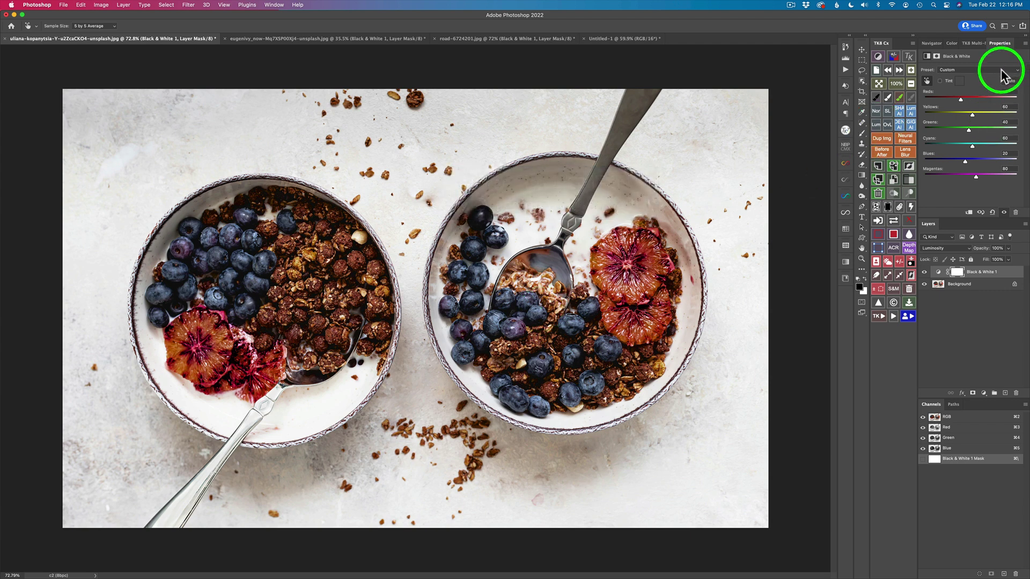
pyautogui.moveTo(962, 99); pyautogui.dragTo(983, 118)
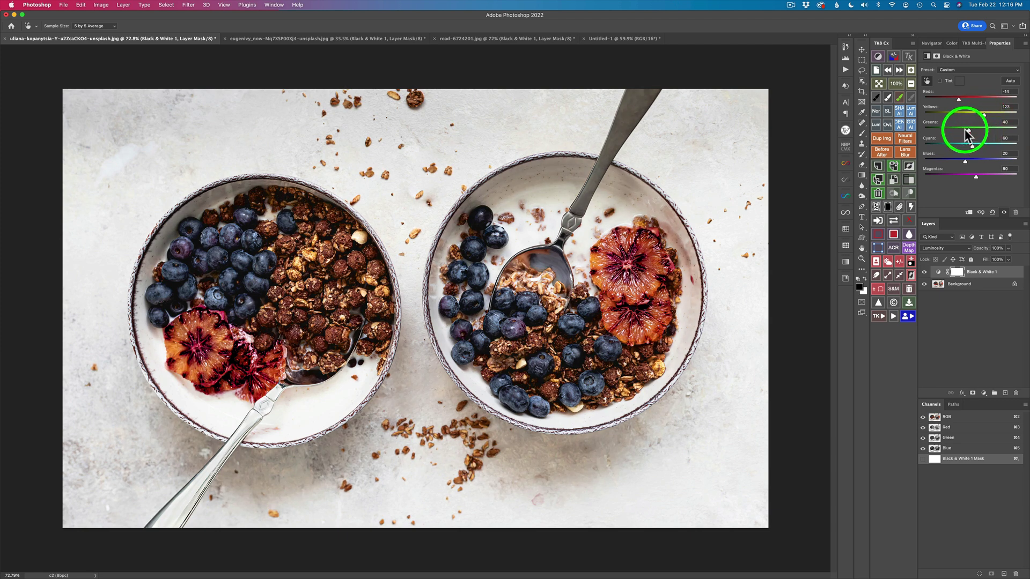
pyautogui.moveTo(968, 128); pyautogui.dragTo(992, 146)
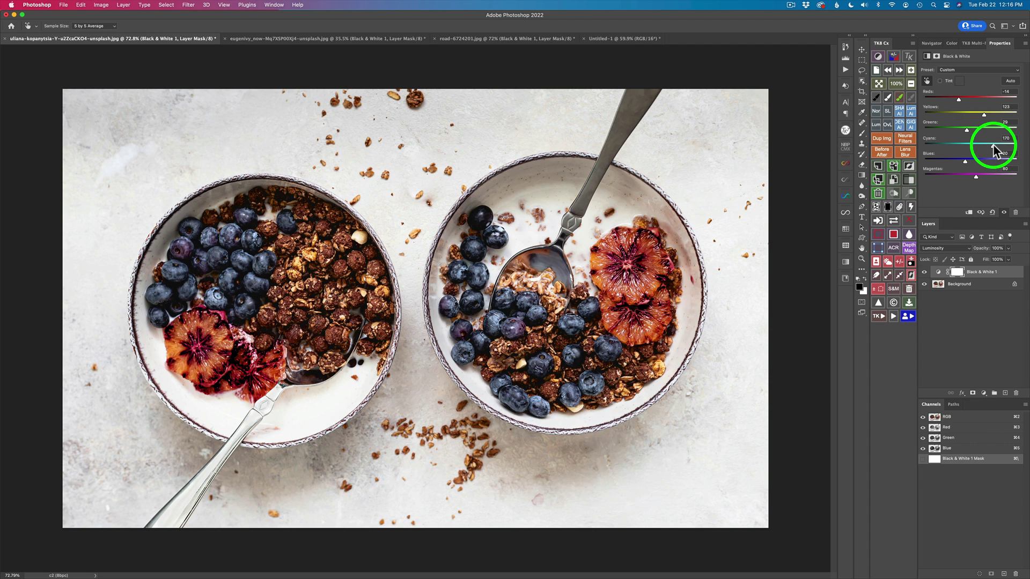
pyautogui.moveTo(992, 145); pyautogui.dragTo(1003, 146)
pyautogui.moveTo(976, 163)
pyautogui.mouseDown()
pyautogui.moveTo(984, 162)
pyautogui.moveTo(940, 156)
pyautogui.moveTo(970, 157)
pyautogui.moveTo(949, 172)
pyautogui.moveTo(984, 172)
pyautogui.moveTo(967, 176)
pyautogui.mouseUp()
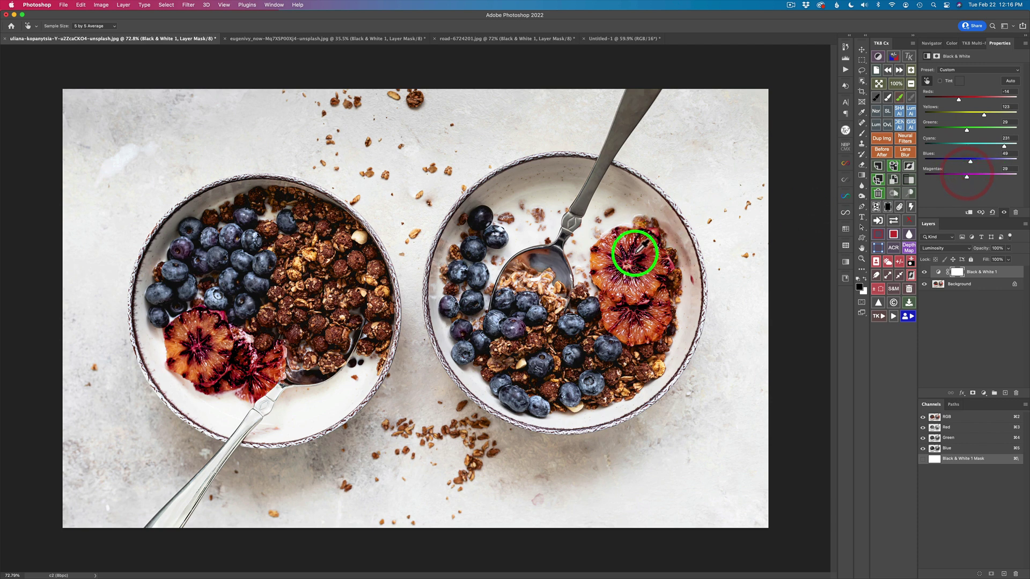
pyautogui.moveTo(966, 175)
pyautogui.mouseDown()
pyautogui.moveTo(983, 176)
pyautogui.moveTo(949, 175)
pyautogui.moveTo(975, 174)
pyautogui.moveTo(951, 173)
pyautogui.moveTo(964, 174)
pyautogui.mouseUp()
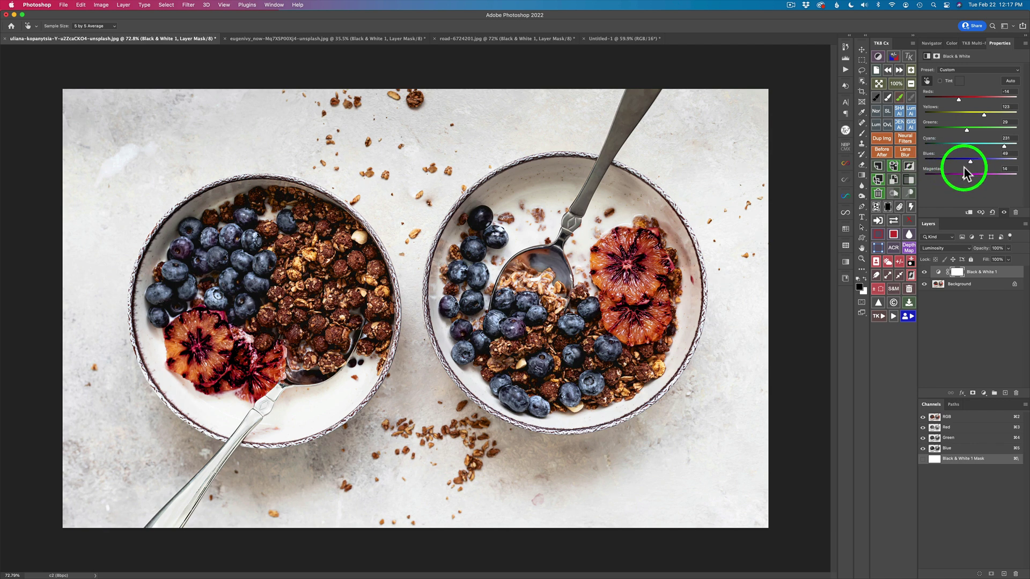
# - Toggle the granola photo's Black & White layer off and on to compare
pyautogui.click(923, 273)
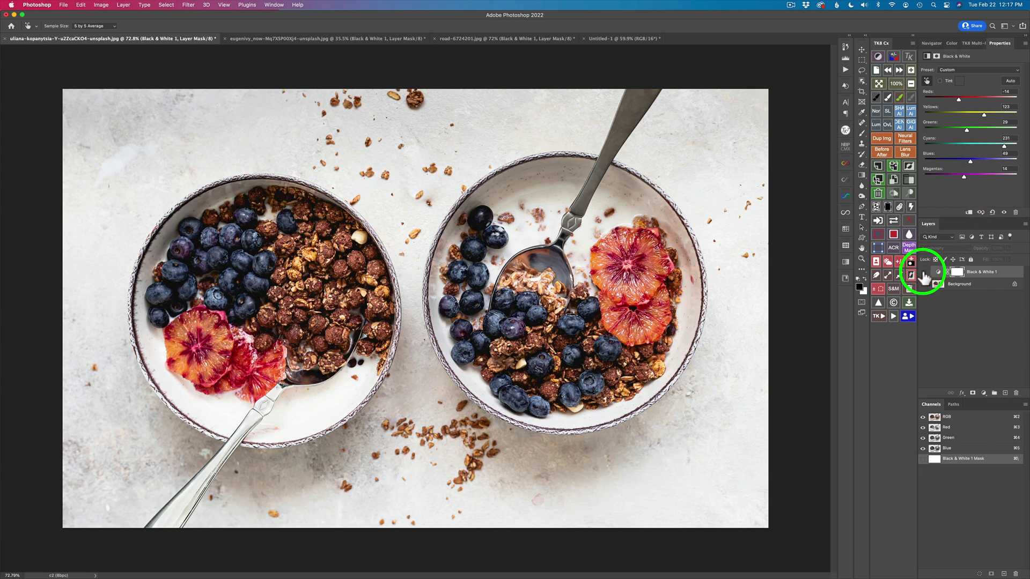
pyautogui.click(923, 272)
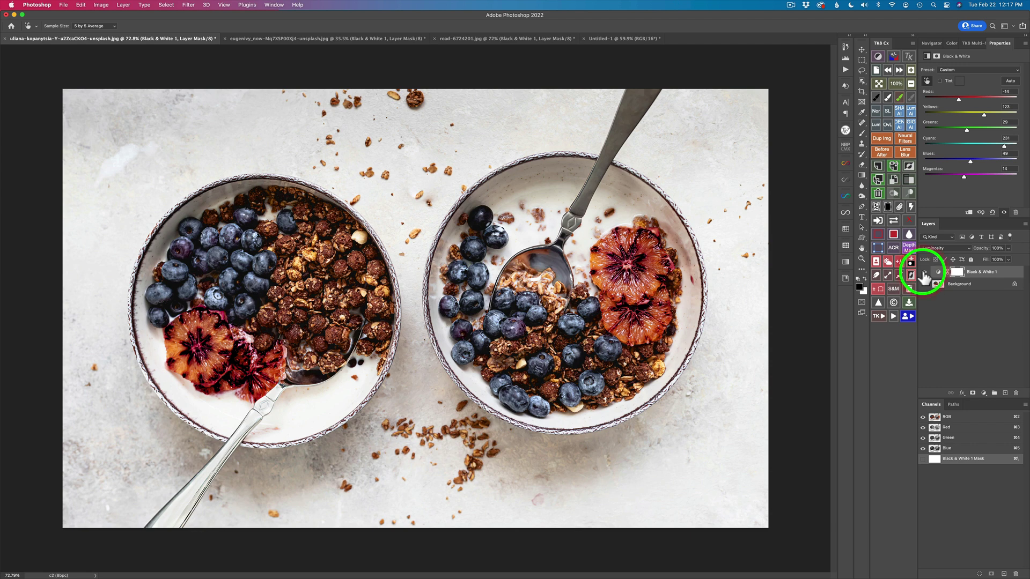
pyautogui.click(923, 272)
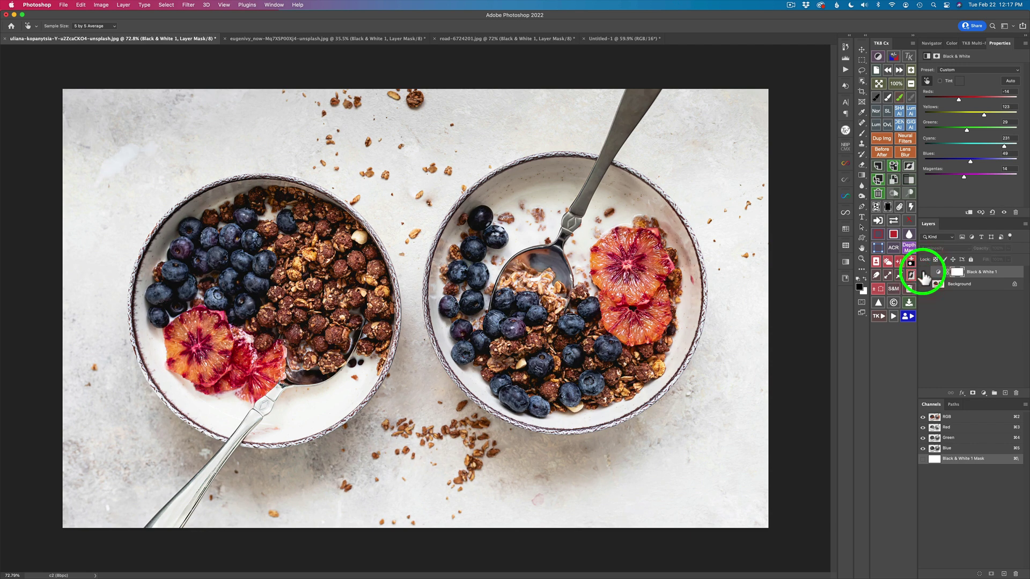
pyautogui.click(923, 273)
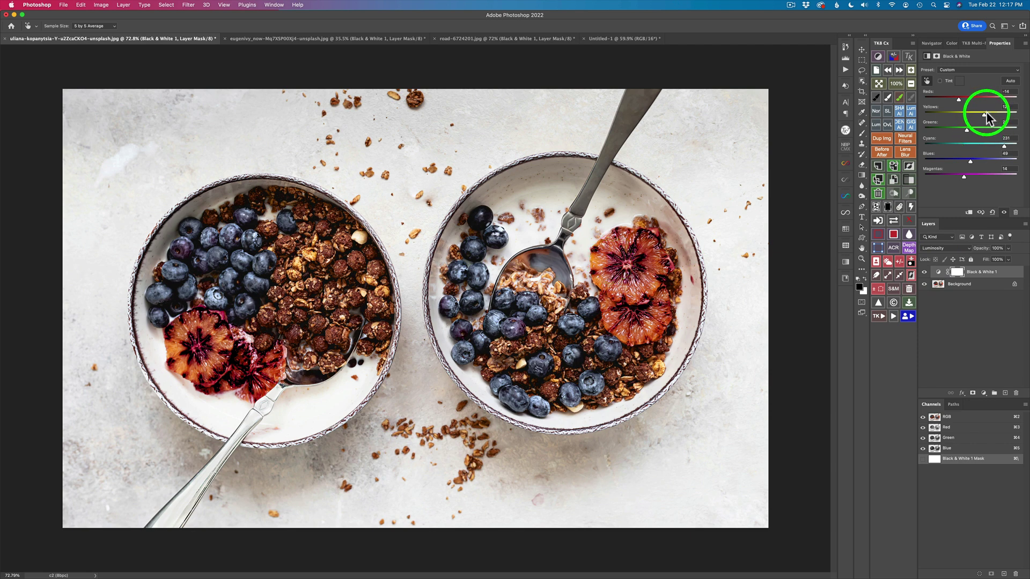
# - Raise Yellows to 155 to brighten the oranges, compare, then switch to the lily photo
pyautogui.moveTo(985, 118); pyautogui.dragTo(991, 119)
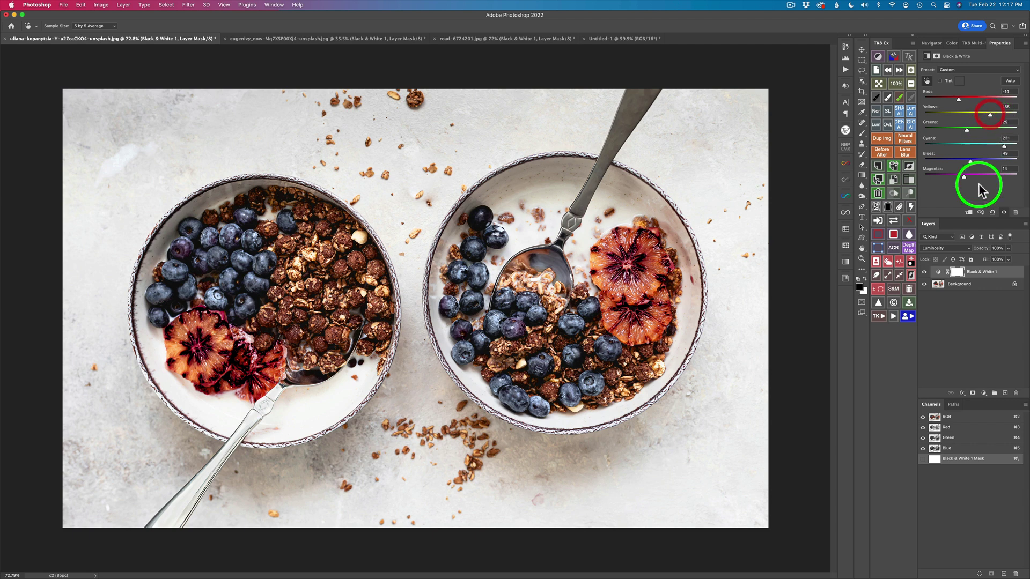
pyautogui.click(923, 272)
pyautogui.click(923, 272)
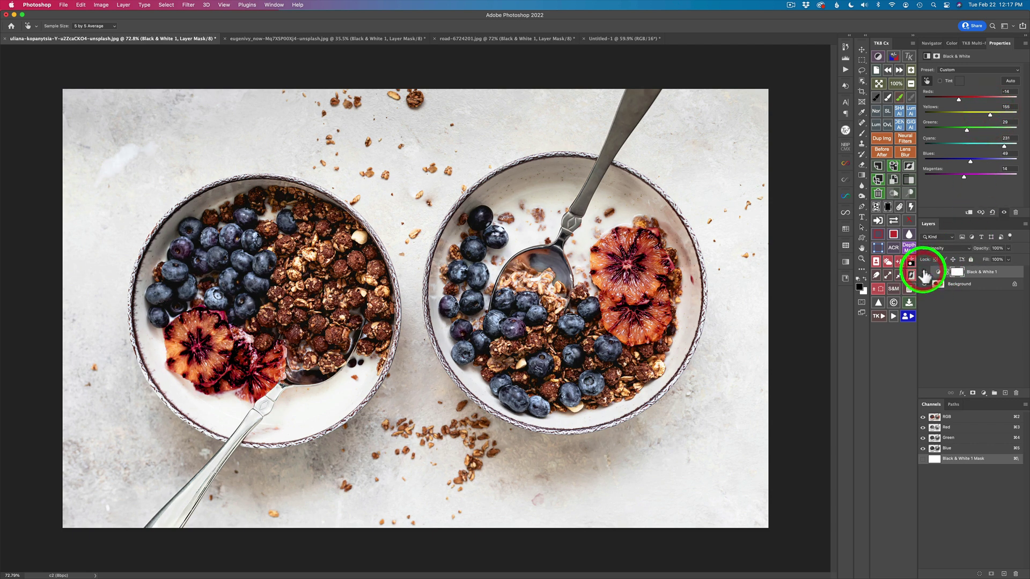
pyautogui.click(315, 38)
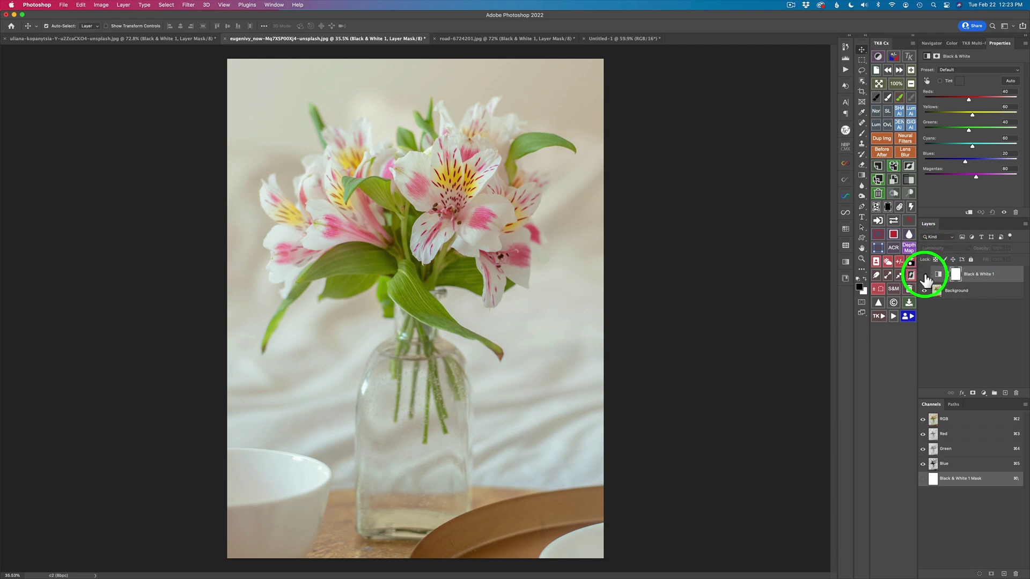
# - Turn on the lily photo's Black & White layer and set Reds -31, Yellows 103
pyautogui.click(924, 275)
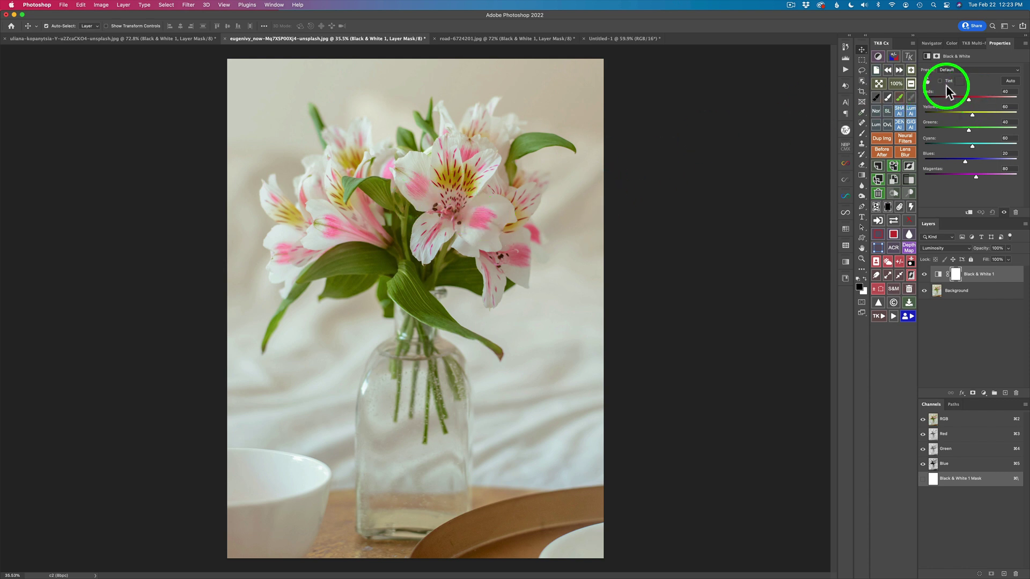
pyautogui.moveTo(962, 99); pyautogui.dragTo(955, 98)
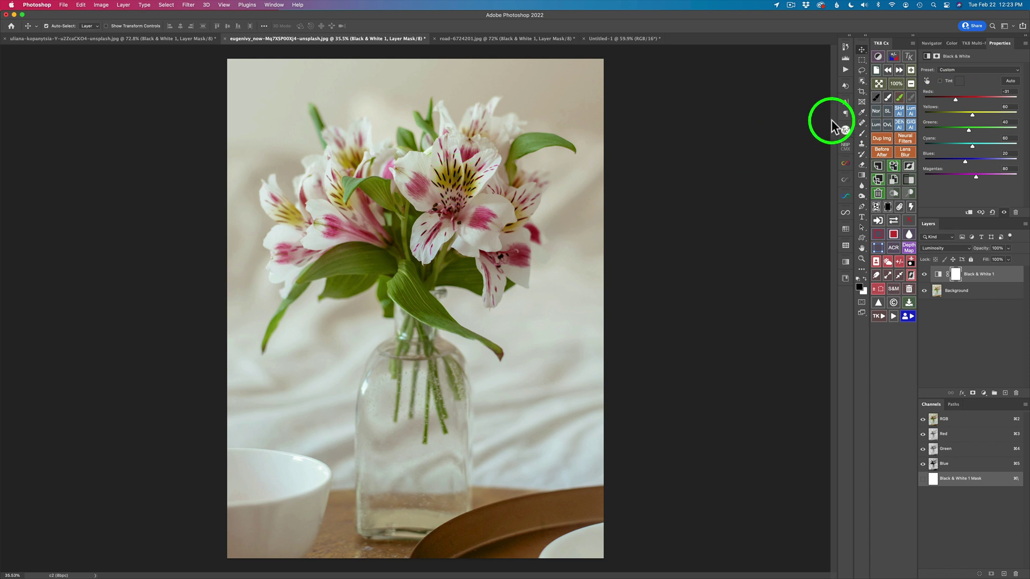
pyautogui.moveTo(972, 114)
pyautogui.mouseDown()
pyautogui.moveTo(1008, 114)
pyautogui.moveTo(979, 115)
pyautogui.mouseUp()
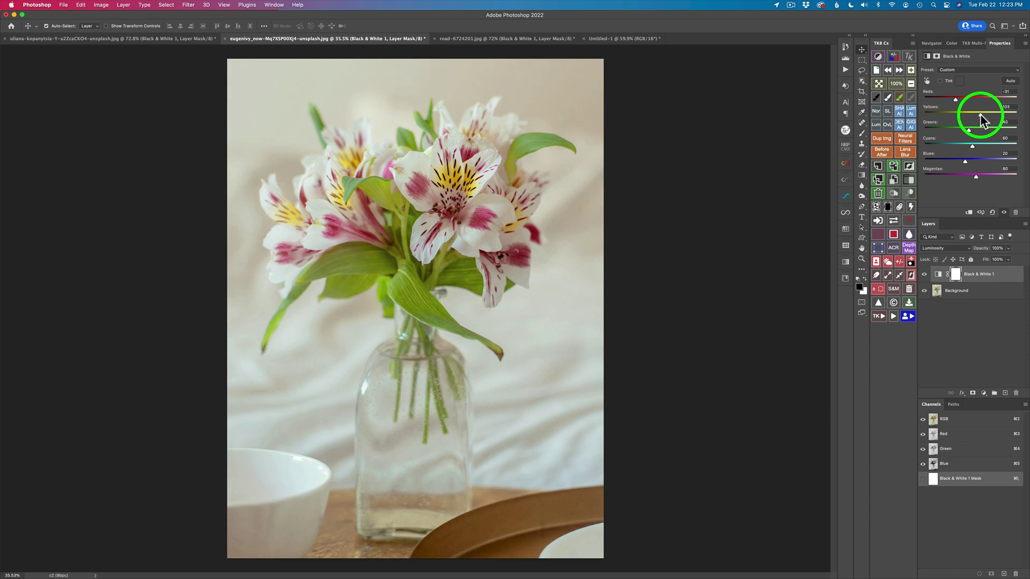
pyautogui.click(980, 114)
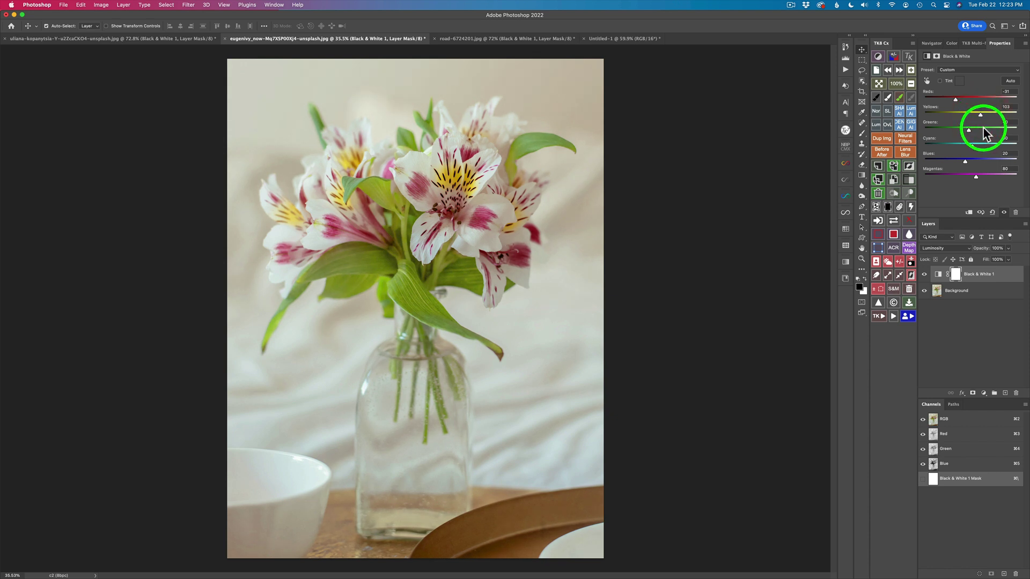
# - Adjust Greens, Cyans to 53 and Blues, then lower Magentas to -27
pyautogui.moveTo(968, 129)
pyautogui.mouseDown()
pyautogui.moveTo(979, 129)
pyautogui.moveTo(948, 128)
pyautogui.moveTo(961, 128)
pyautogui.mouseUp()
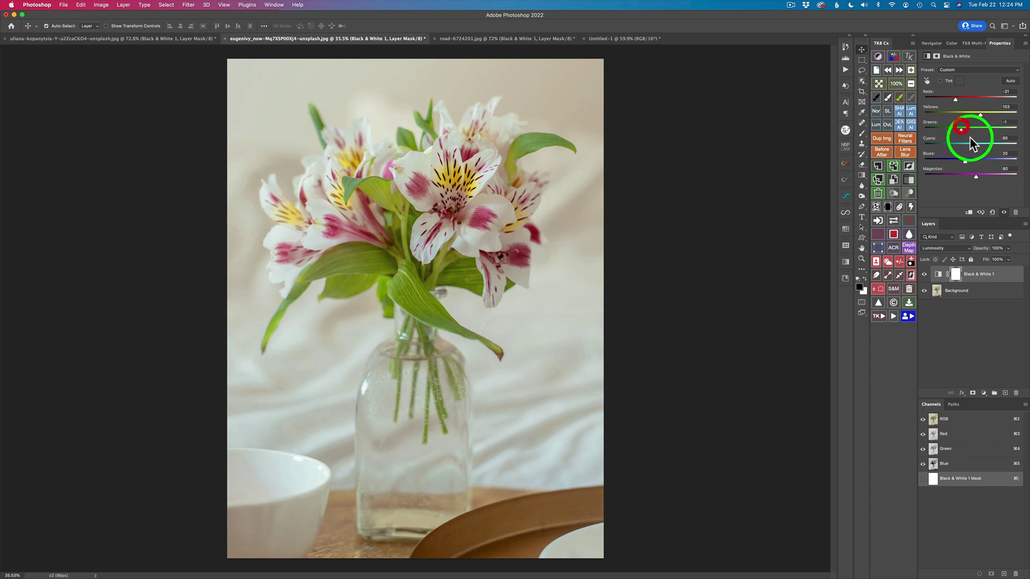
pyautogui.moveTo(972, 149); pyautogui.dragTo(1024, 155)
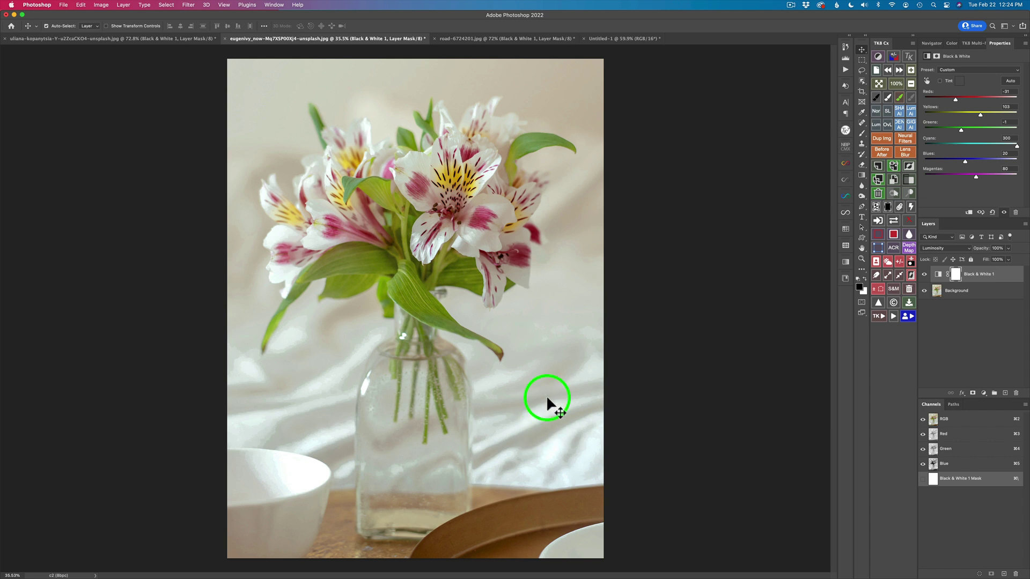
pyautogui.moveTo(1017, 146); pyautogui.dragTo(972, 154)
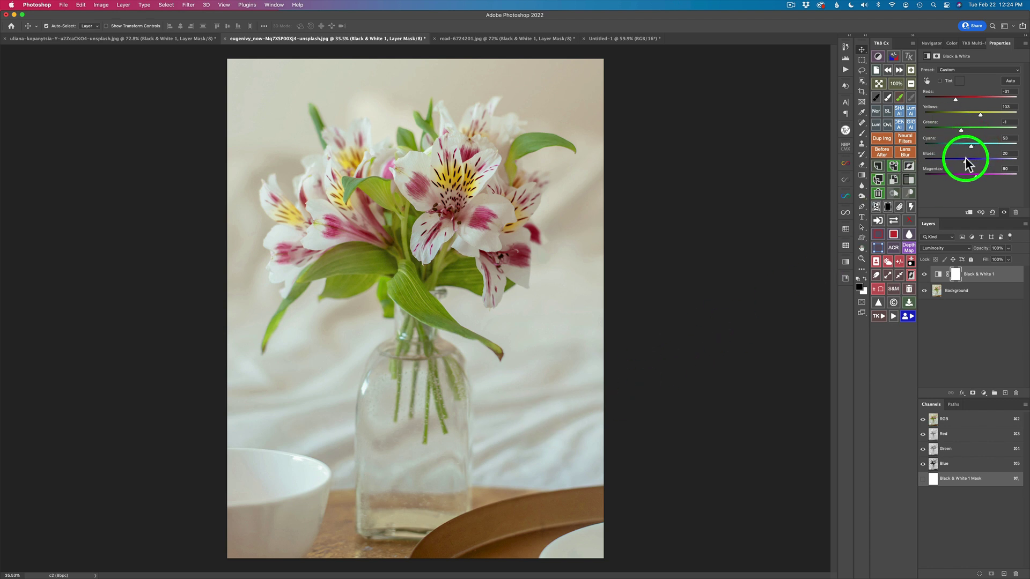
pyautogui.moveTo(965, 162); pyautogui.dragTo(991, 159)
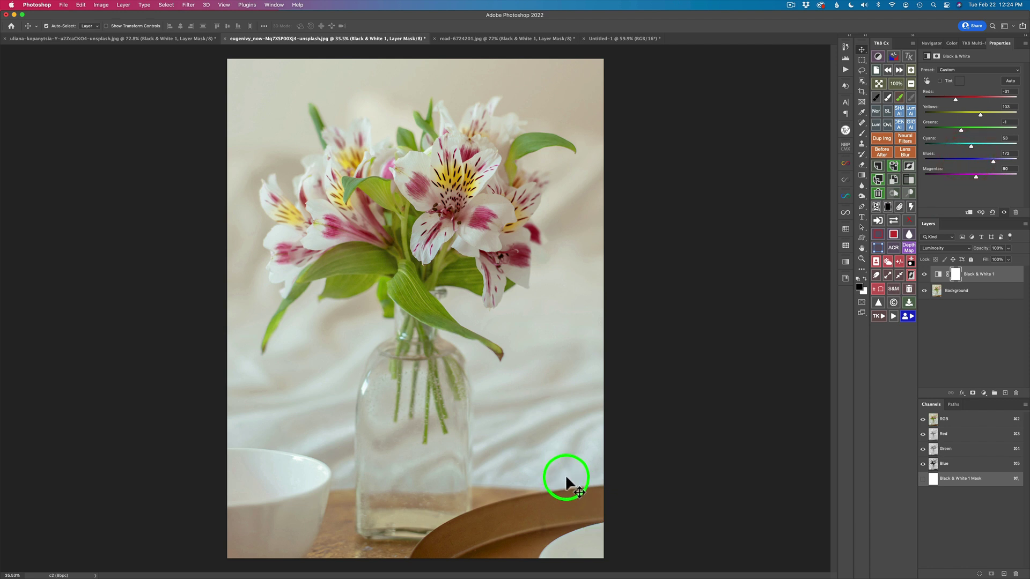
pyautogui.moveTo(992, 160); pyautogui.dragTo(959, 164)
pyautogui.click(960, 162)
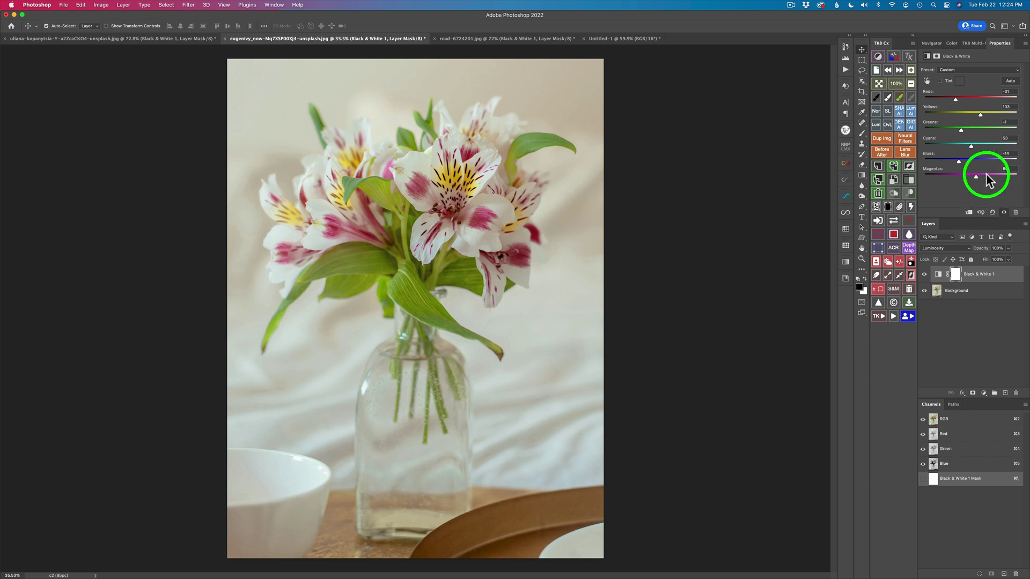
pyautogui.moveTo(975, 175); pyautogui.dragTo(954, 176)
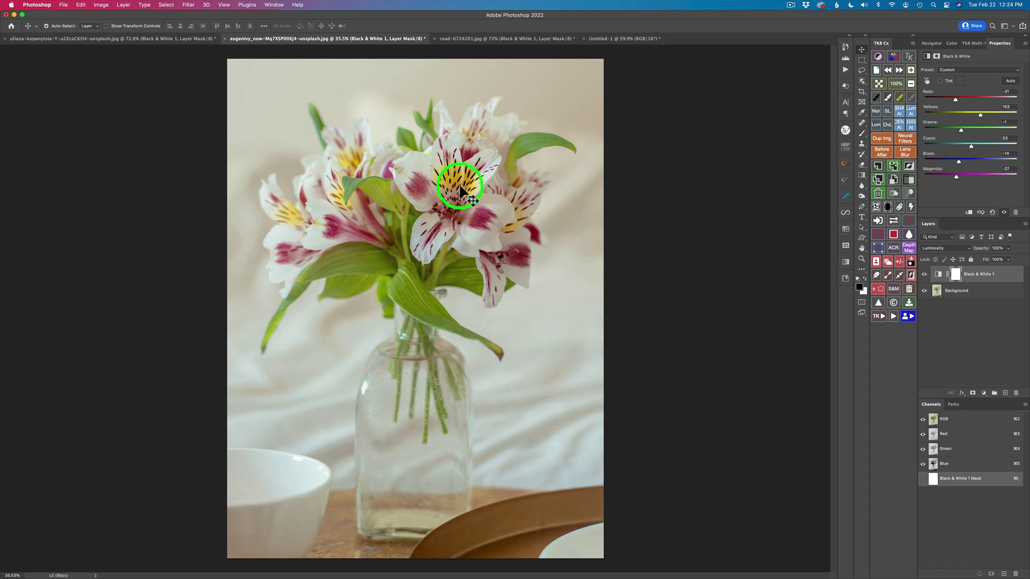
# - Compare the lily adjustment and lower the Black & White layer's opacity to 84%
pyautogui.click(925, 274)
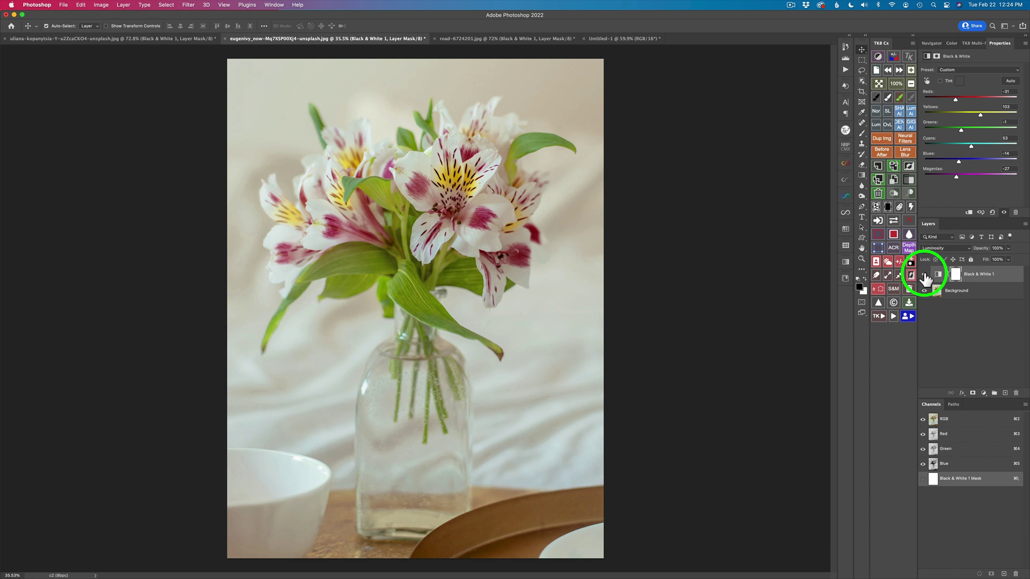
pyautogui.click(924, 274)
pyautogui.click(924, 274)
pyautogui.moveTo(985, 252)
pyautogui.mouseDown()
pyautogui.moveTo(954, 252)
pyautogui.moveTo(974, 253)
pyautogui.mouseUp()
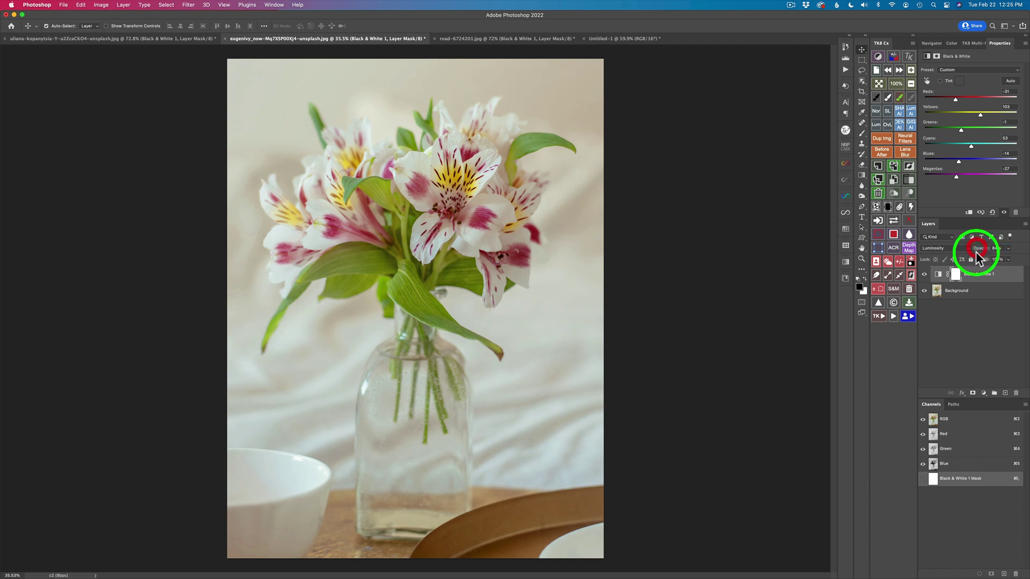
pyautogui.click(924, 275)
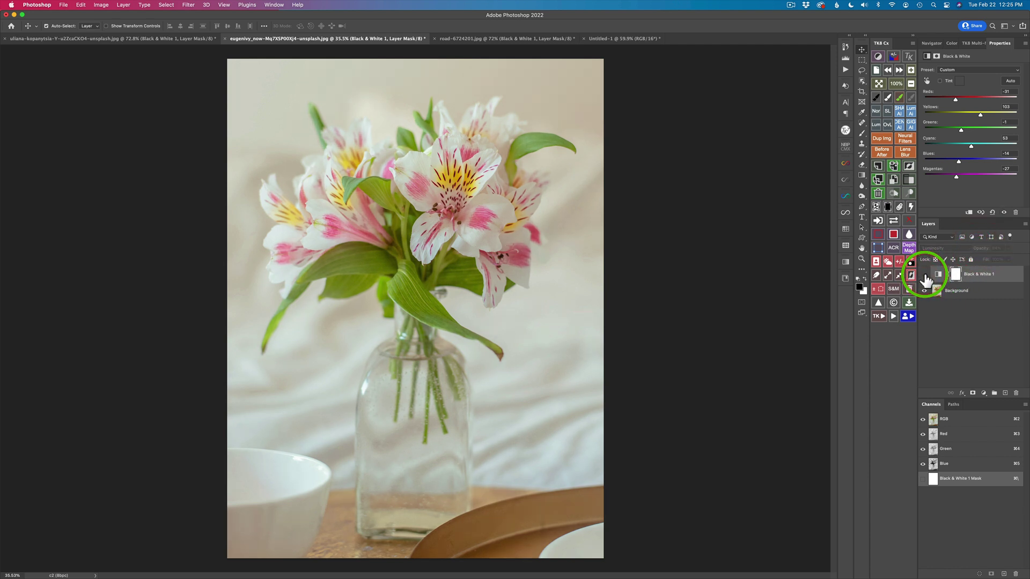
pyautogui.click(923, 275)
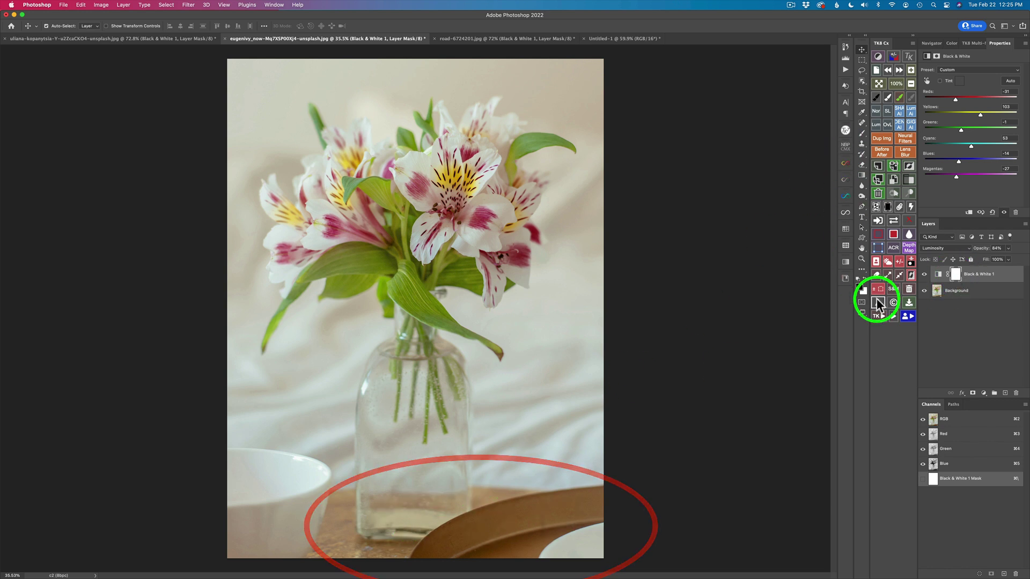
# - Compare the lily photo once more, then switch to the autumn road photo
pyautogui.click(924, 275)
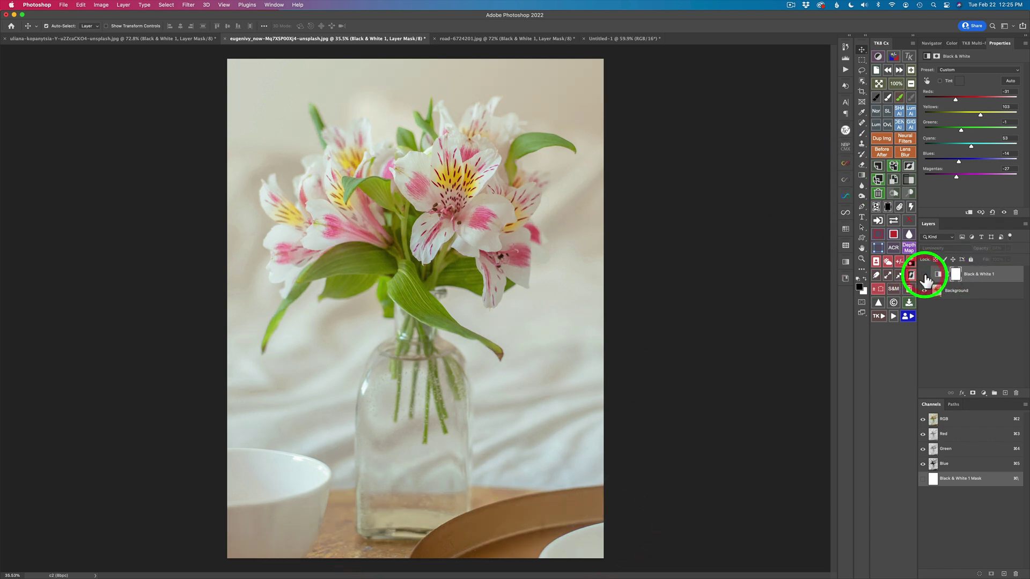
pyautogui.click(924, 275)
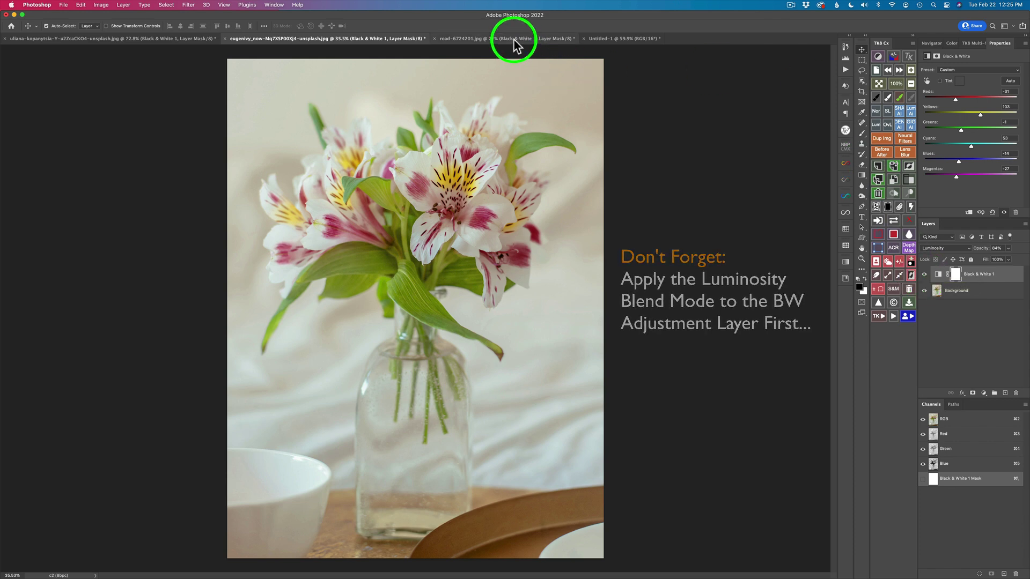
pyautogui.click(513, 39)
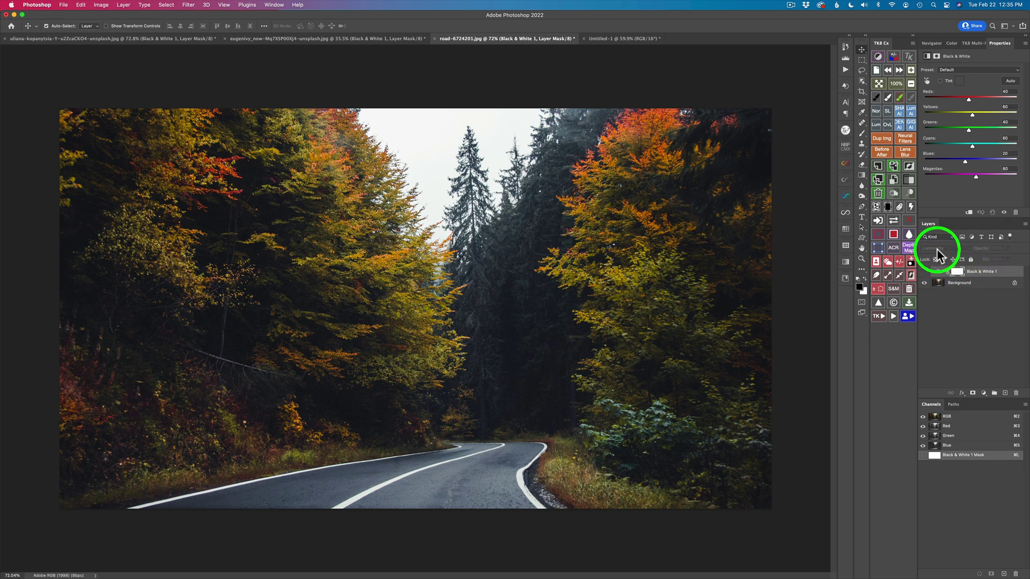
# - Show the road photo's default Black & White layer and toggle it to compare
pyautogui.click(924, 271)
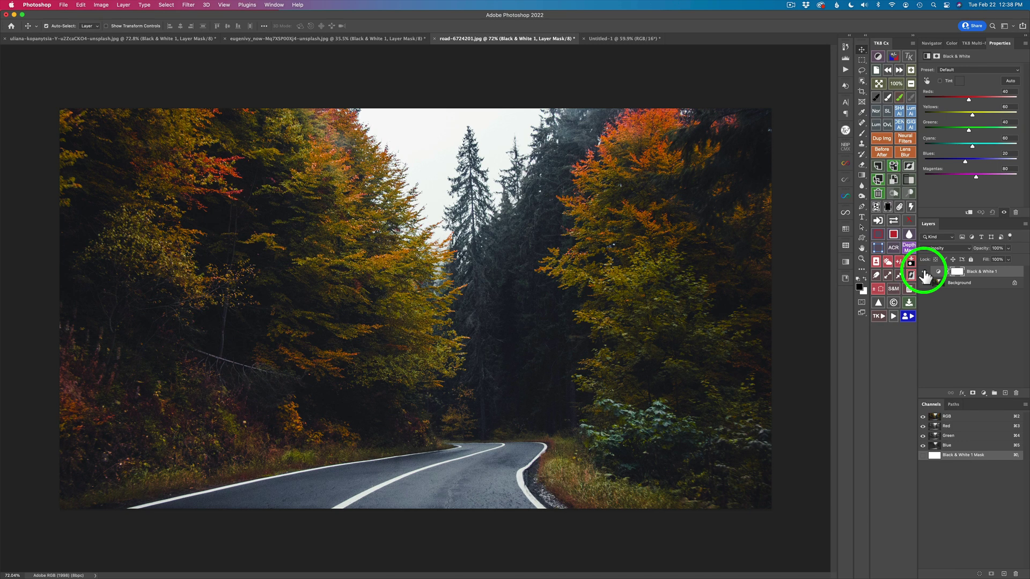
pyautogui.click(923, 272)
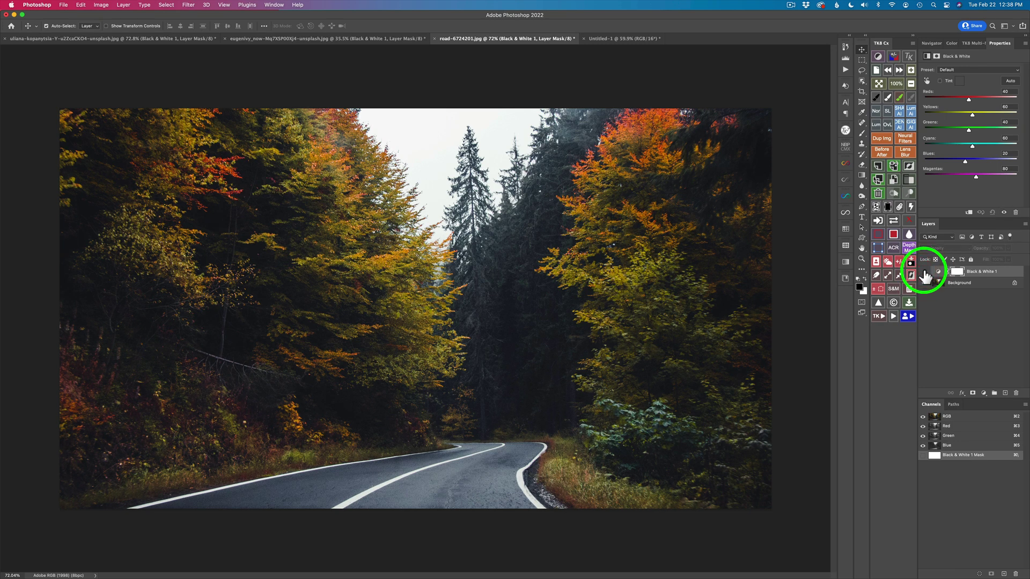
pyautogui.click(923, 271)
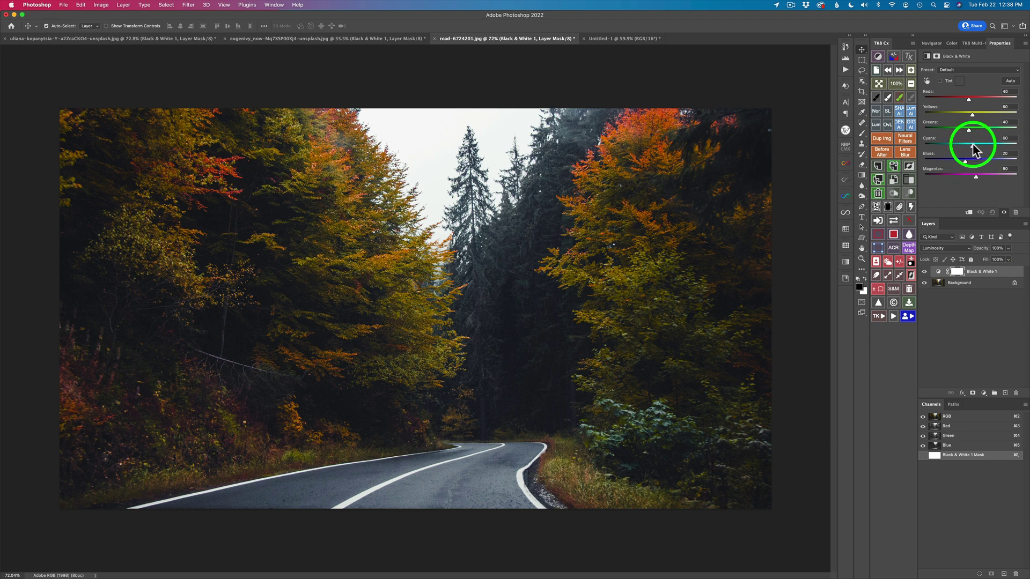
# - Set Cyans to -107 and Blues to -77 to darken the road, then compare
pyautogui.moveTo(971, 145); pyautogui.dragTo(941, 144)
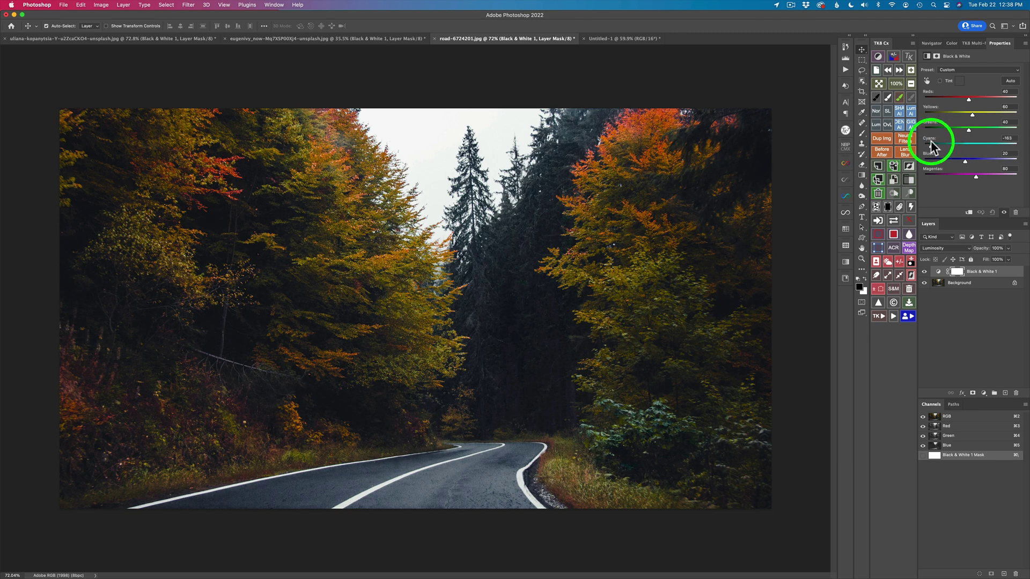
pyautogui.moveTo(933, 142); pyautogui.dragTo(940, 144)
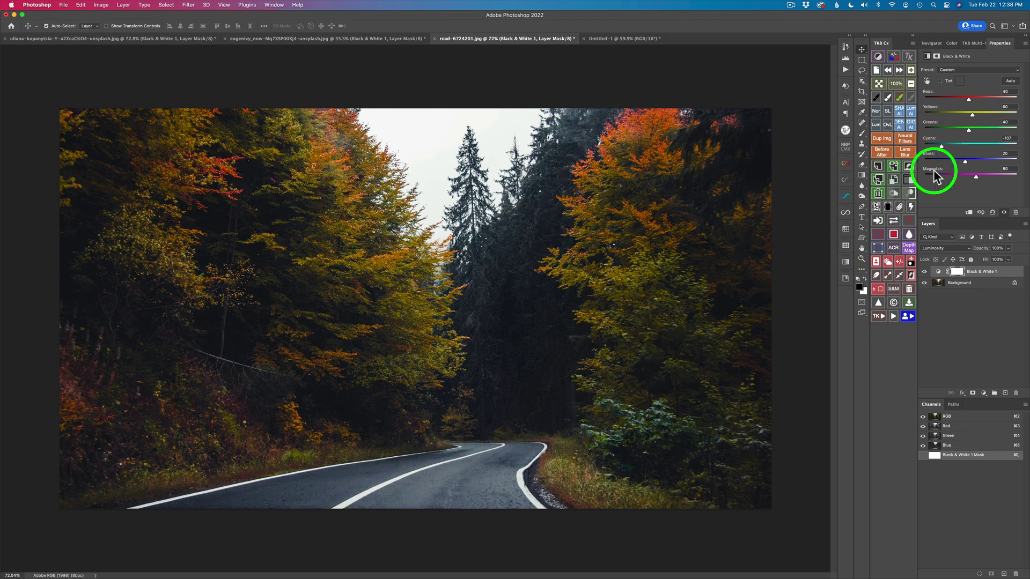
pyautogui.moveTo(964, 161); pyautogui.dragTo(937, 161)
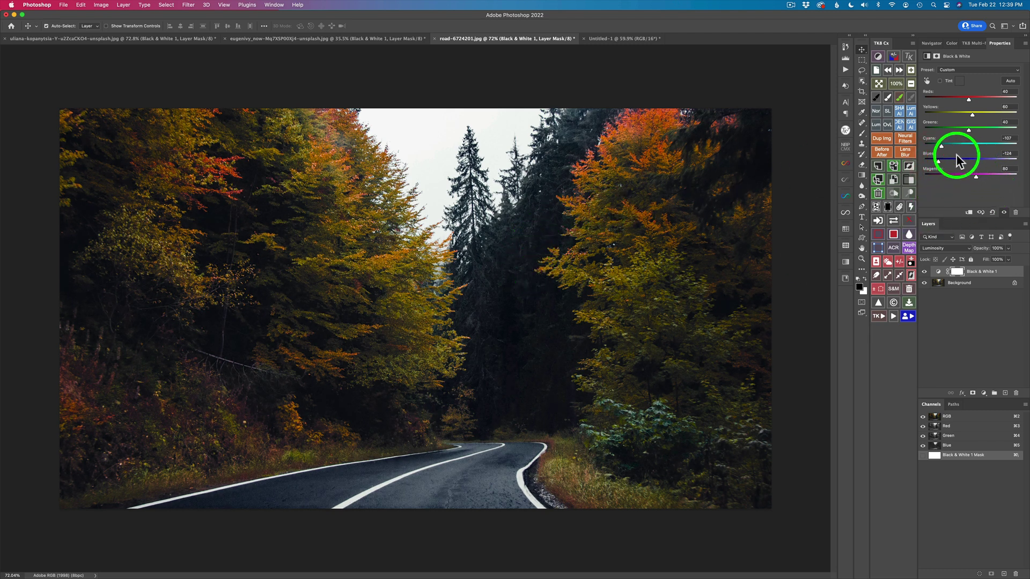
pyautogui.moveTo(936, 160); pyautogui.dragTo(947, 162)
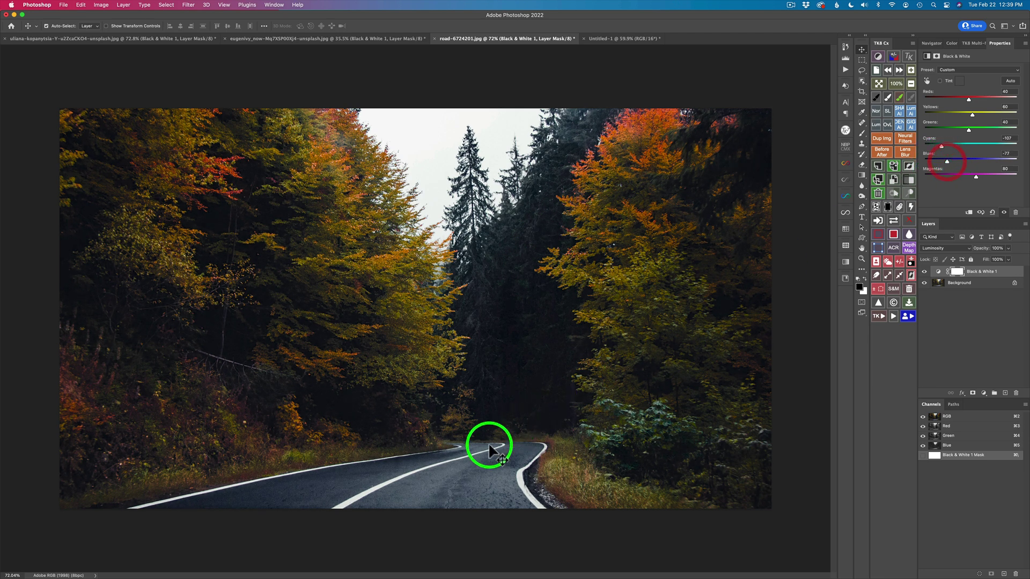
pyautogui.click(923, 272)
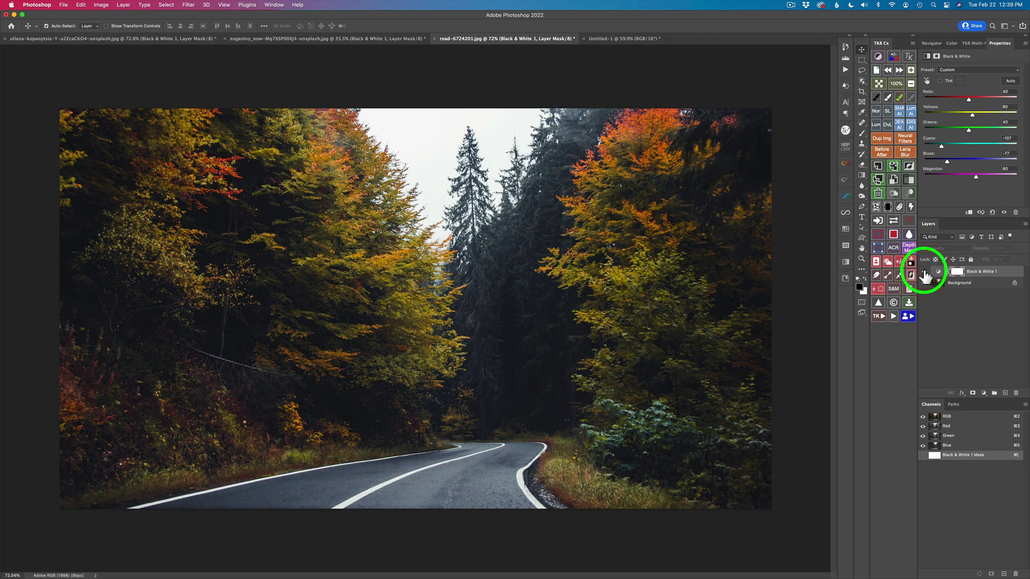
pyautogui.click(923, 272)
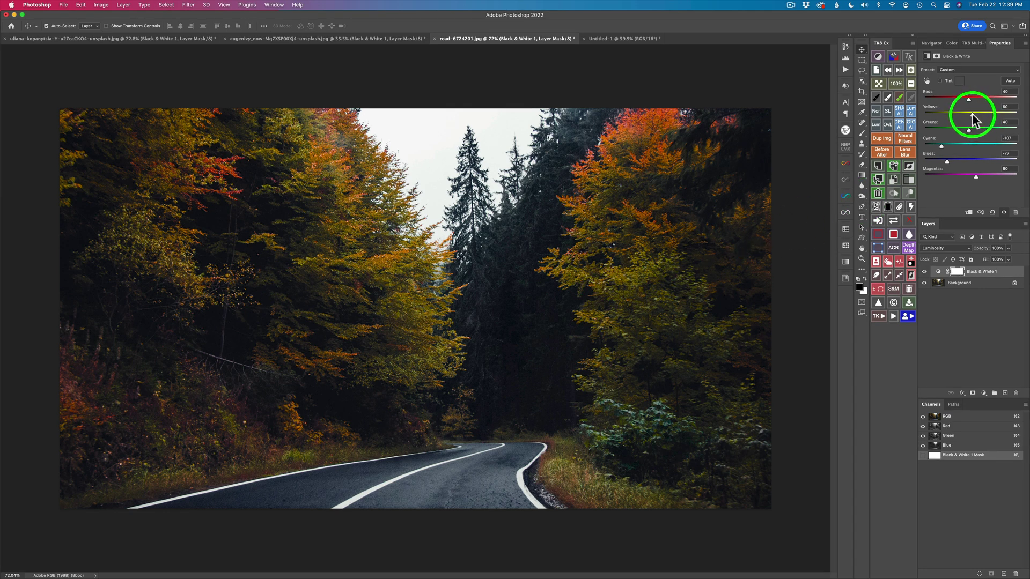
# - Set Yellows 123, Reds 1, Greens -139 and Magentas -7 so the yellow foliage glows
pyautogui.moveTo(971, 114); pyautogui.dragTo(983, 114)
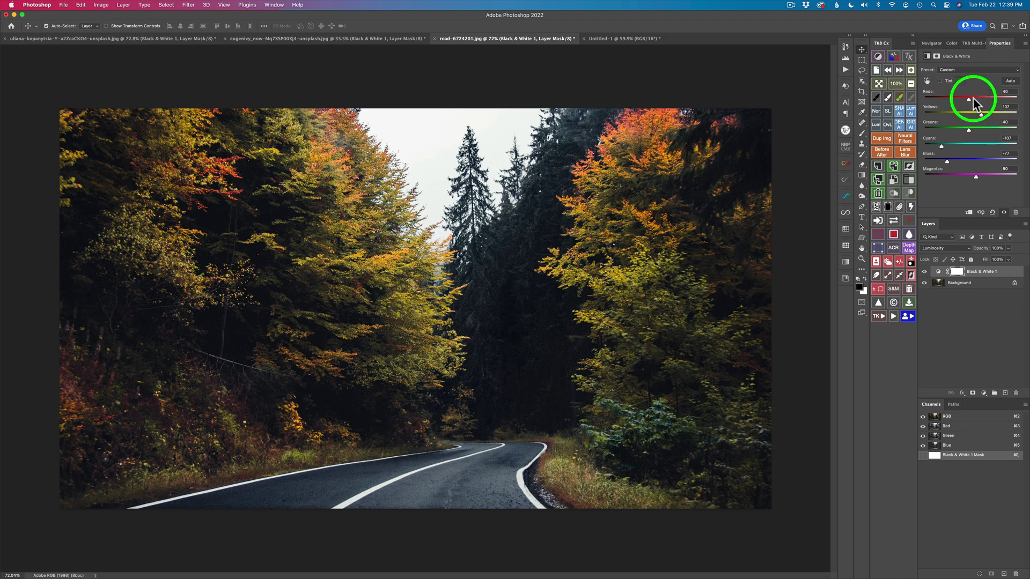
pyautogui.moveTo(970, 102); pyautogui.dragTo(960, 102)
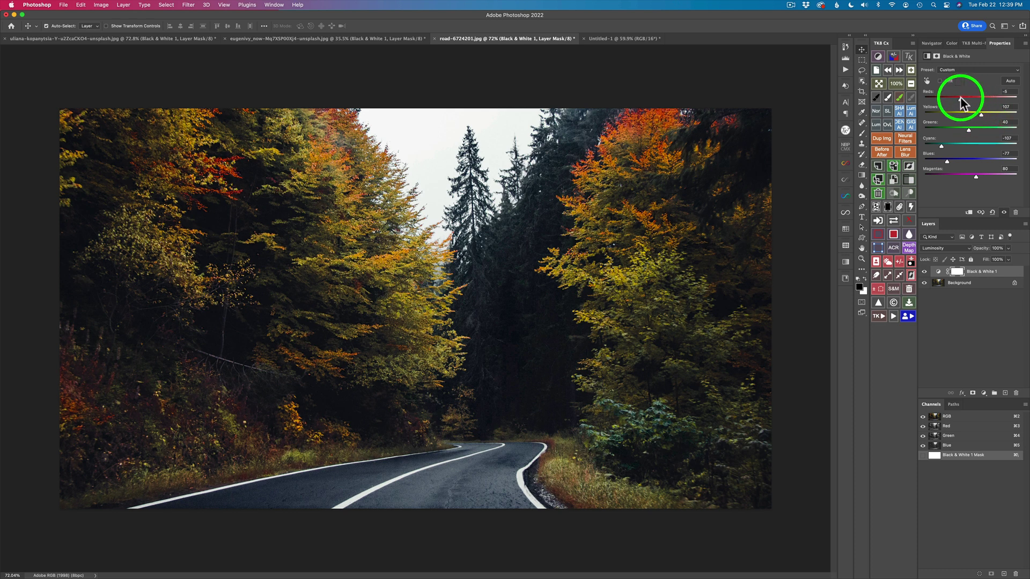
pyautogui.moveTo(960, 98); pyautogui.dragTo(962, 99)
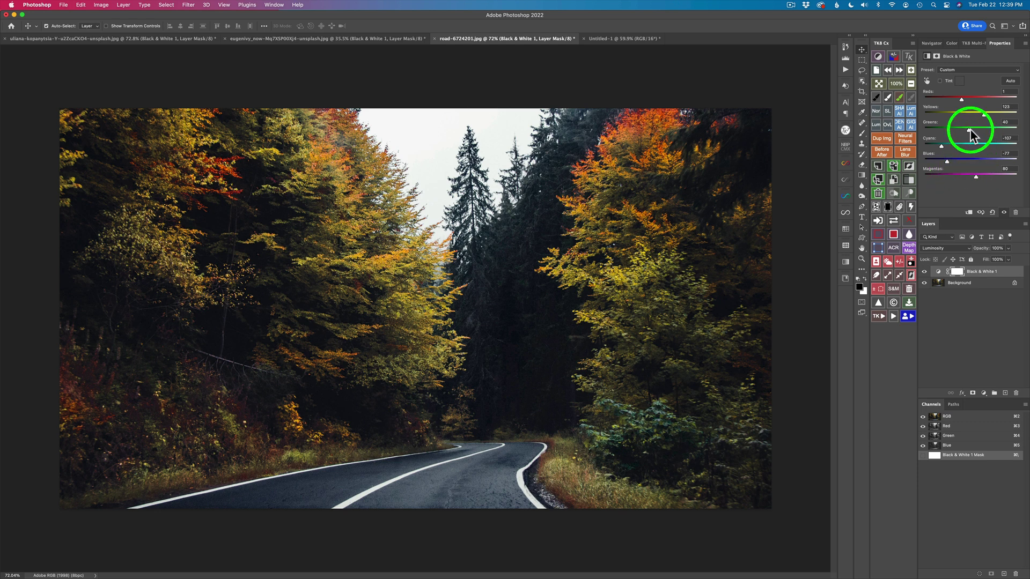
pyautogui.moveTo(967, 128); pyautogui.dragTo(935, 142)
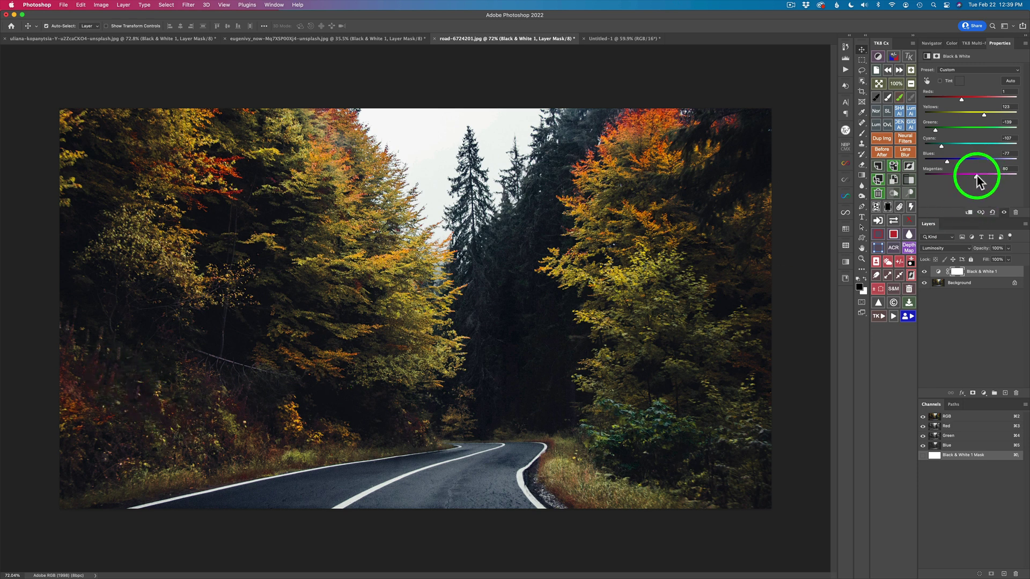
pyautogui.moveTo(976, 175)
pyautogui.mouseDown()
pyautogui.moveTo(935, 178)
pyautogui.moveTo(960, 177)
pyautogui.mouseUp()
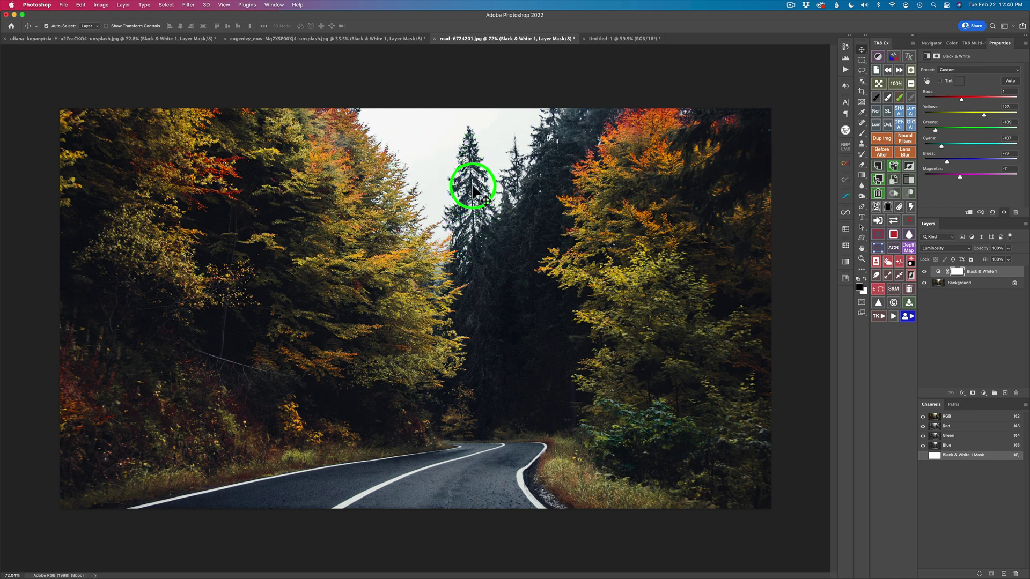
pyautogui.click(923, 273)
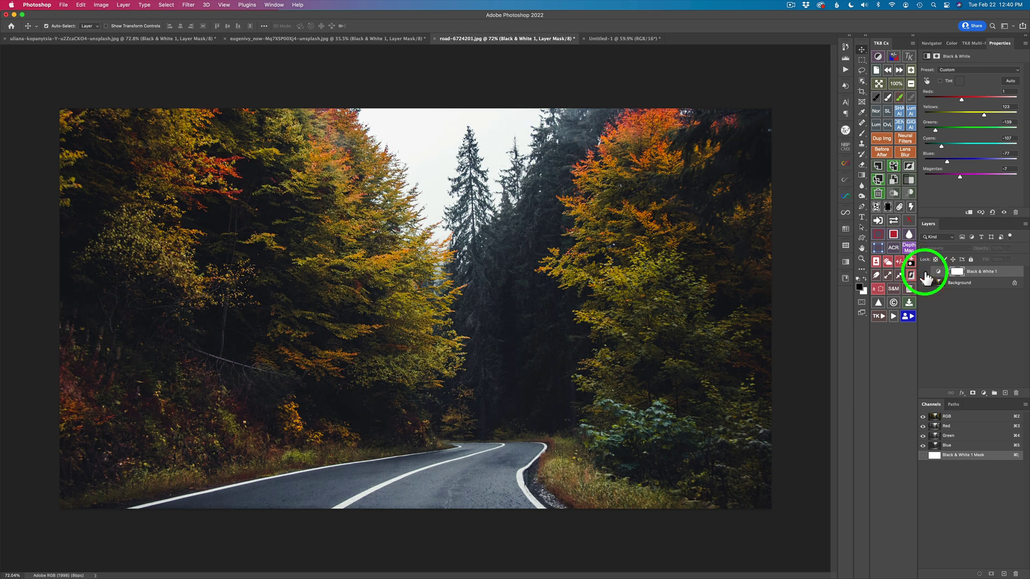
pyautogui.click(924, 272)
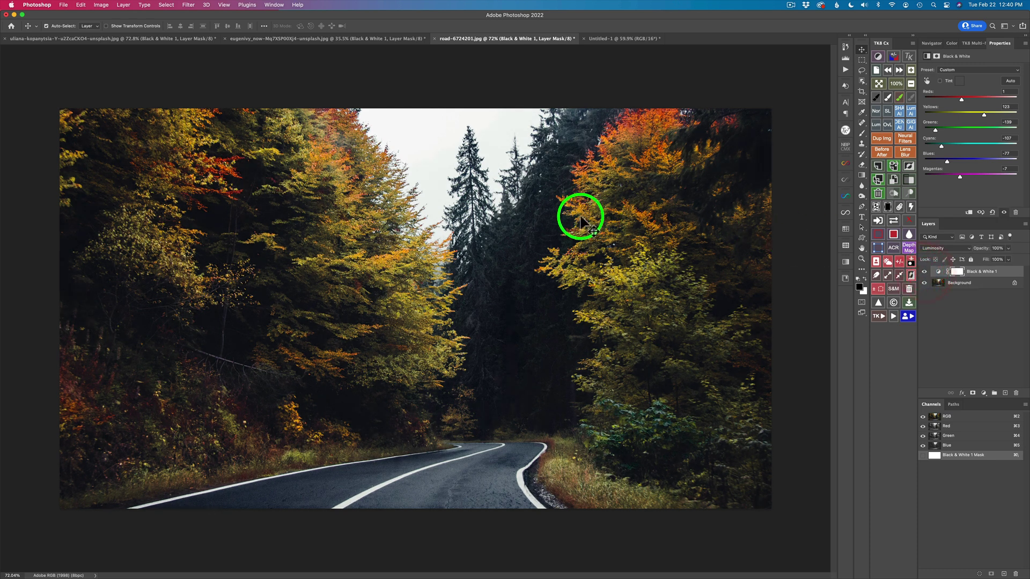
pyautogui.click(923, 273)
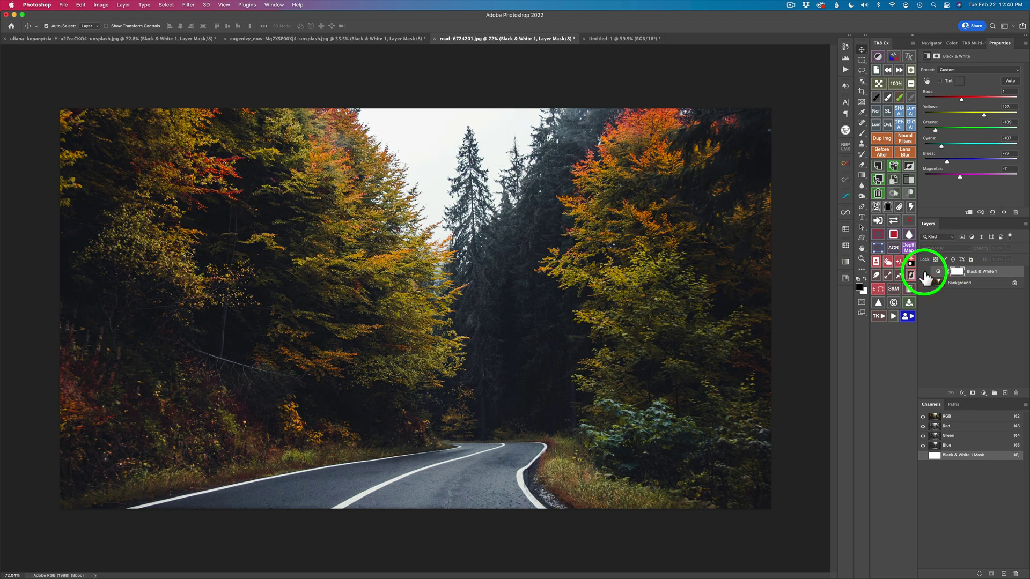
pyautogui.click(923, 272)
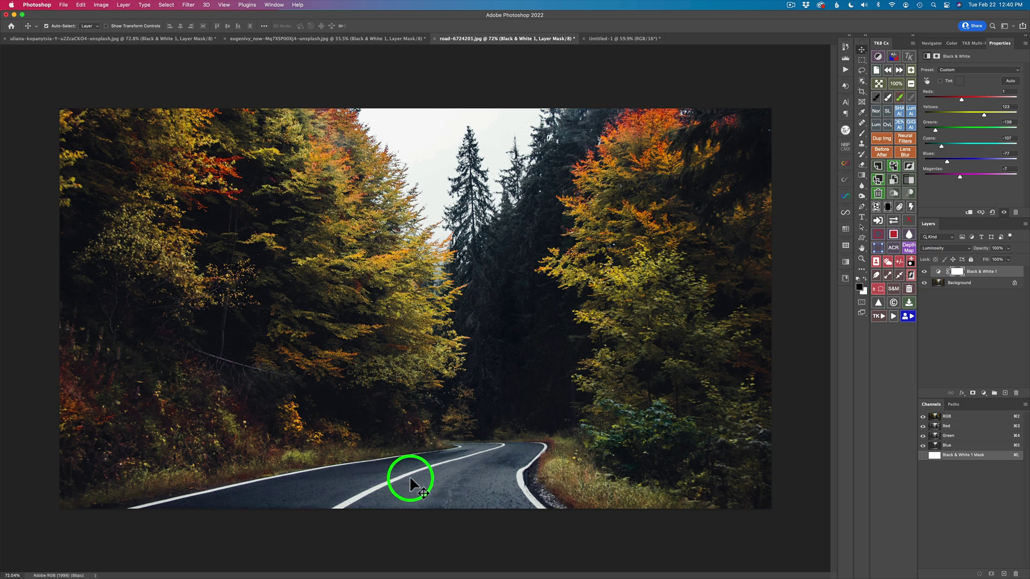